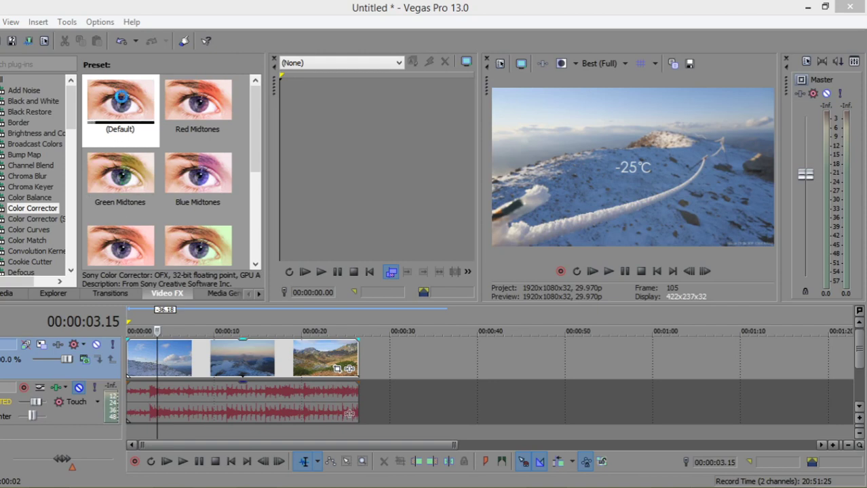
# Drop the Color Corrector (Default) preset from Video FX onto the third landscape clip.
pyautogui.moveTo(121, 97); pyautogui.dragTo(242, 325)
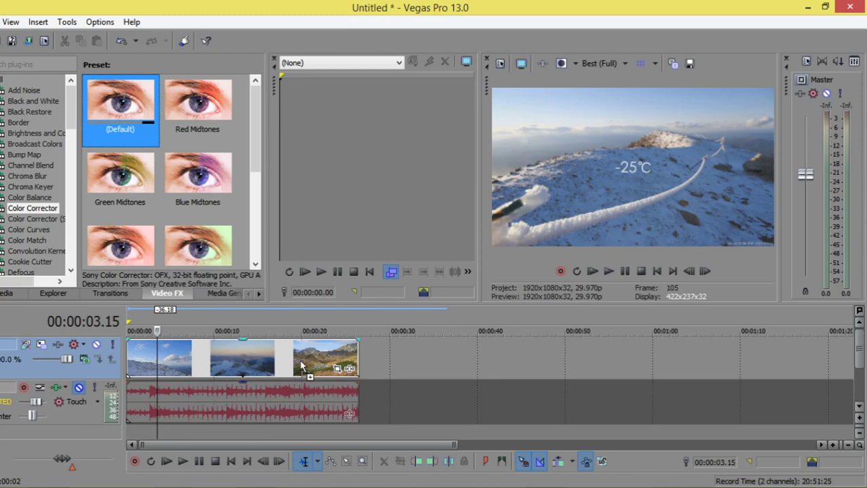
pyautogui.moveTo(278, 367); pyautogui.dragTo(324, 353)
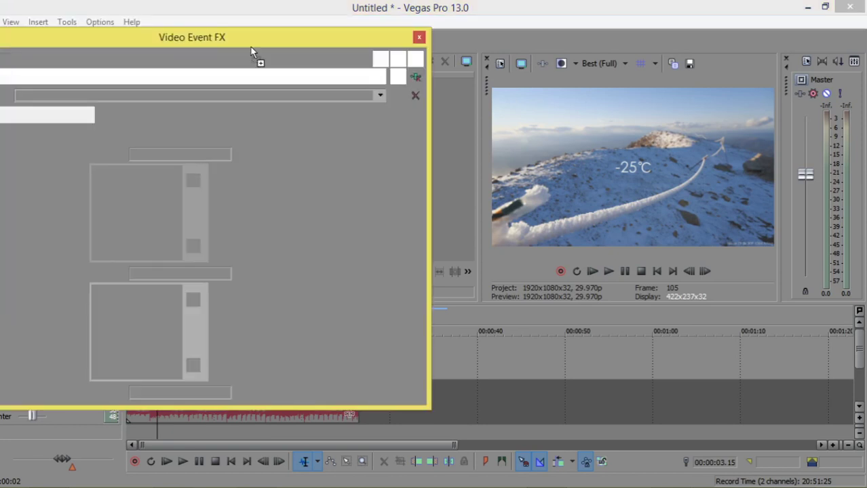
# Move the Video Event FX window off the preview and enlarge it to show the High wheel.
pyautogui.moveTo(230, 37)
pyautogui.mouseDown()
pyautogui.moveTo(502, 58)
pyautogui.moveTo(605, 36)
pyautogui.mouseUp()
pyautogui.click(207, 362)
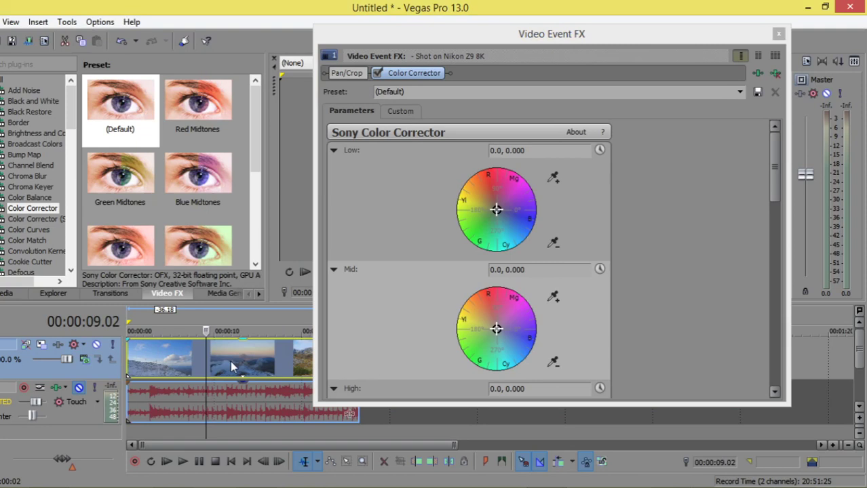
pyautogui.click(30, 199)
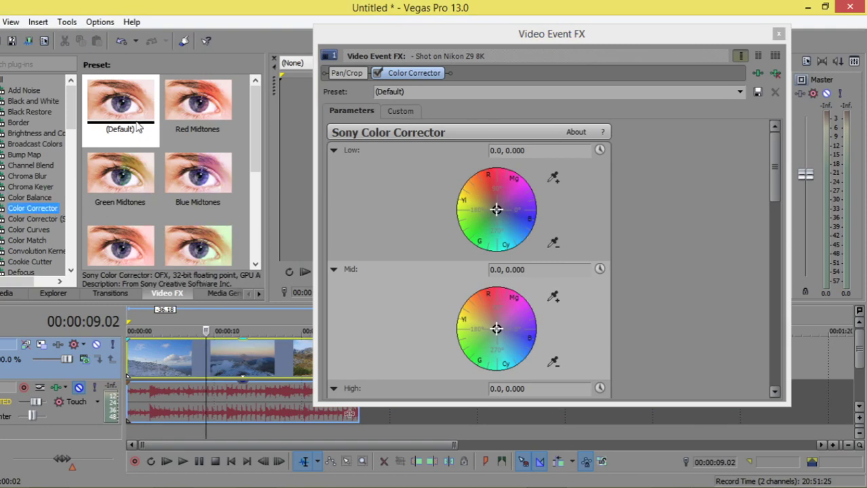
pyautogui.moveTo(435, 35); pyautogui.dragTo(219, 24)
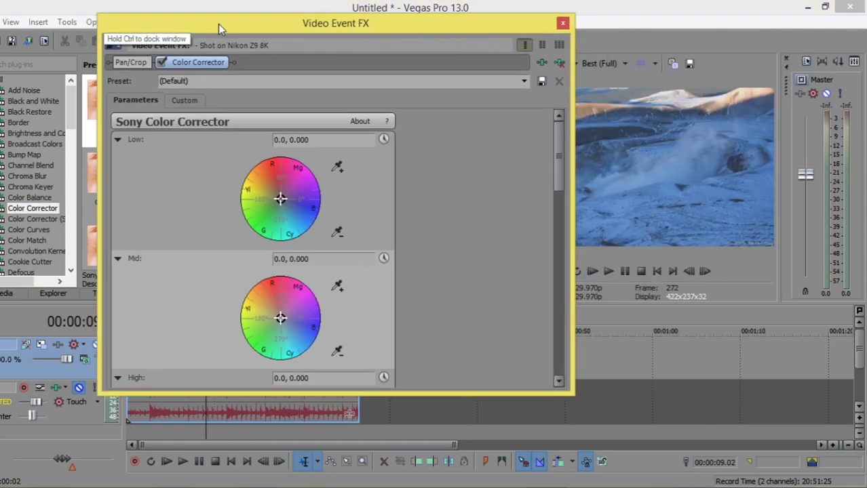
pyautogui.moveTo(509, 394); pyautogui.dragTo(505, 449)
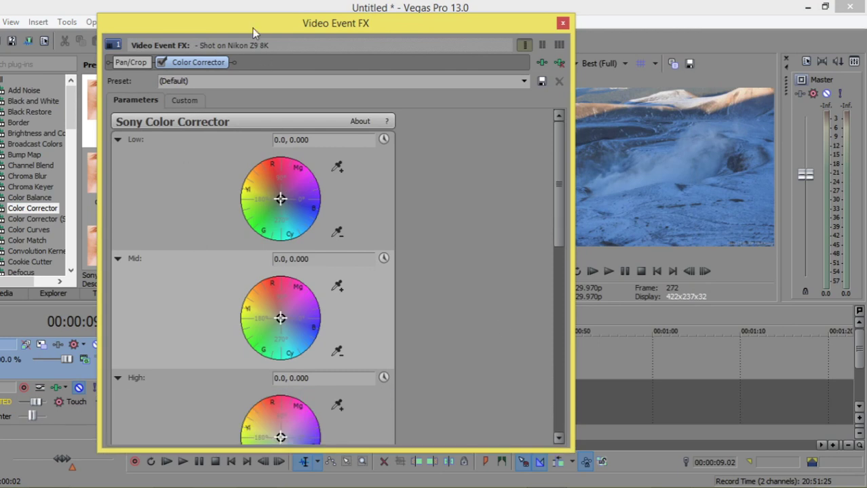
# Reposition the settings window aside and return playback to the opening snowy-slope frame near 1 s.
pyautogui.moveTo(252, 31); pyautogui.dragTo(132, 27)
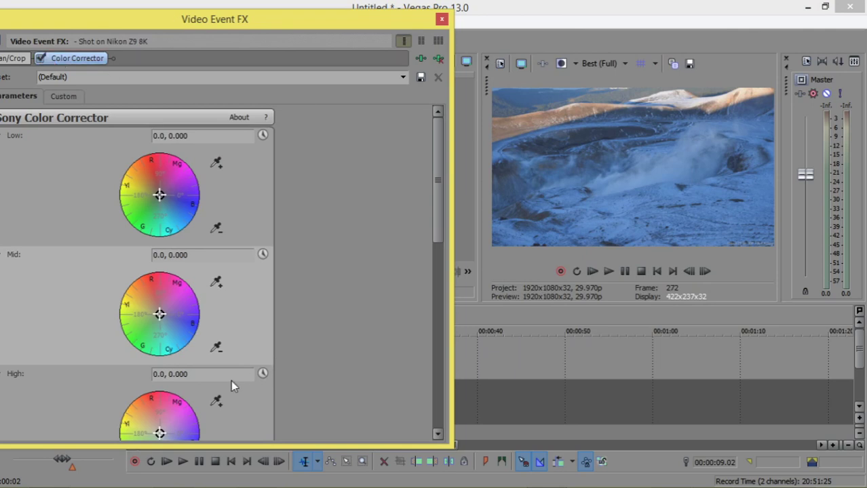
pyautogui.moveTo(149, 22); pyautogui.dragTo(480, 87)
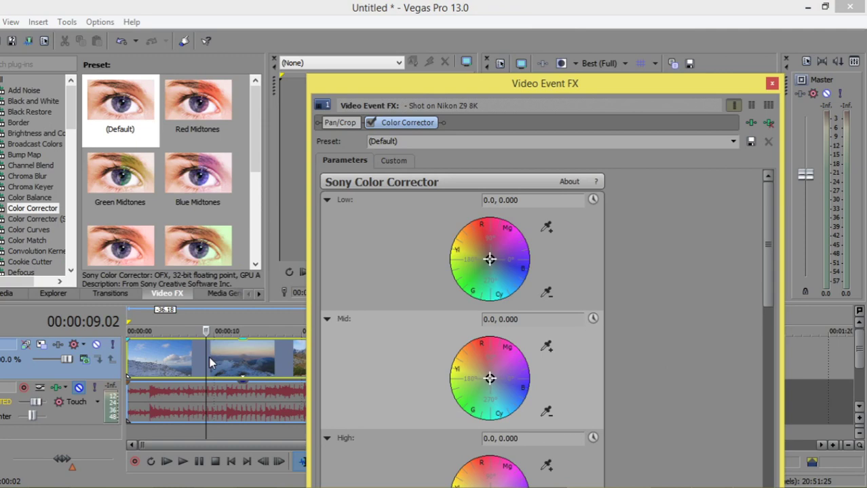
pyautogui.moveTo(205, 358); pyautogui.dragTo(140, 353)
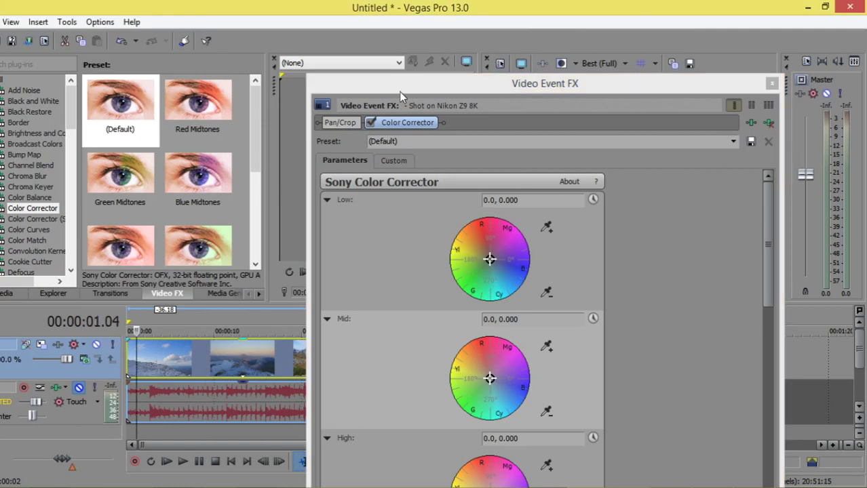
pyautogui.moveTo(386, 79)
pyautogui.mouseDown()
pyautogui.moveTo(182, 9)
pyautogui.moveTo(36, 6)
pyautogui.mouseUp()
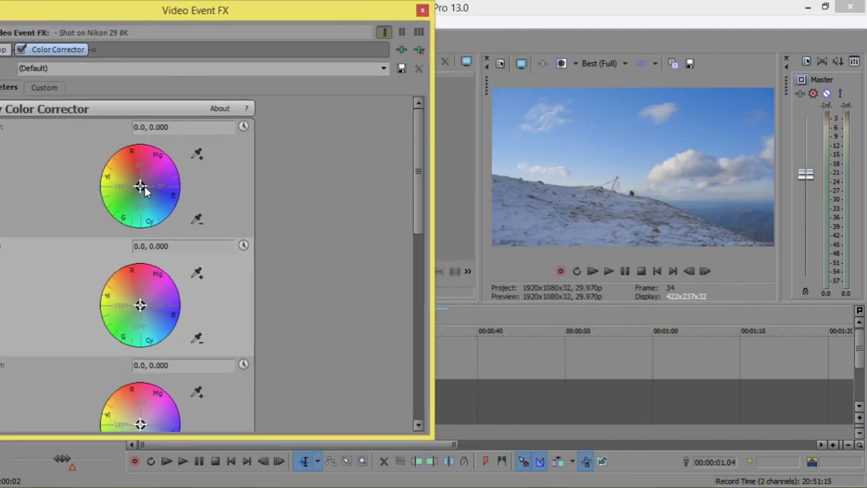
# Nudge the Low wheel slightly, drag the Mid wheel strongly toward yellow, and play the result.
pyautogui.moveTo(140, 186)
pyautogui.mouseDown()
pyautogui.moveTo(175, 215)
pyautogui.moveTo(158, 205)
pyautogui.moveTo(170, 174)
pyautogui.moveTo(170, 213)
pyautogui.moveTo(106, 160)
pyautogui.moveTo(124, 180)
pyautogui.moveTo(145, 156)
pyautogui.moveTo(143, 193)
pyautogui.mouseUp()
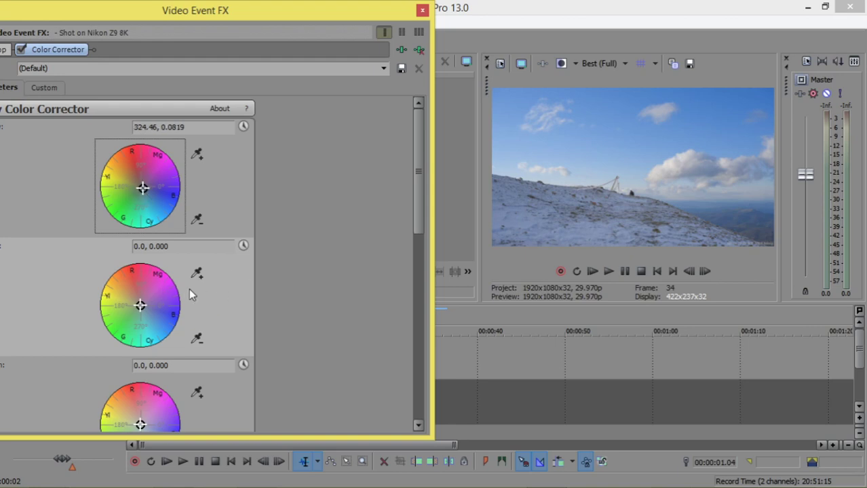
pyautogui.moveTo(141, 305)
pyautogui.mouseDown()
pyautogui.moveTo(163, 302)
pyautogui.moveTo(122, 337)
pyautogui.moveTo(110, 289)
pyautogui.mouseUp()
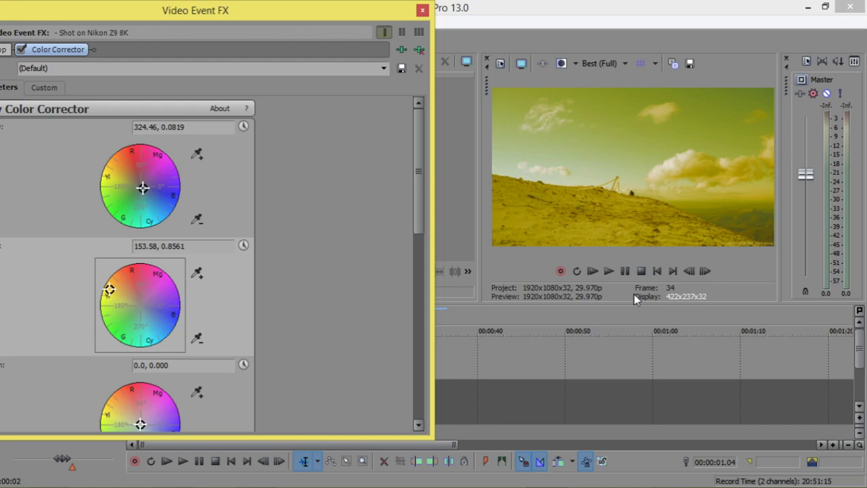
pyautogui.click(609, 271)
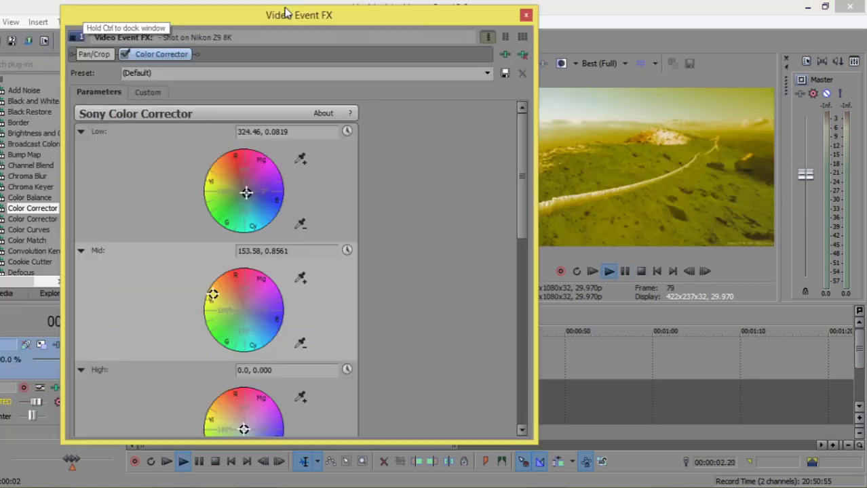
# Shrink the settings to uncover the timeline, stop playback, and jump to the 18 s mountain shot.
pyautogui.moveTo(156, 15); pyautogui.dragTo(305, 9)
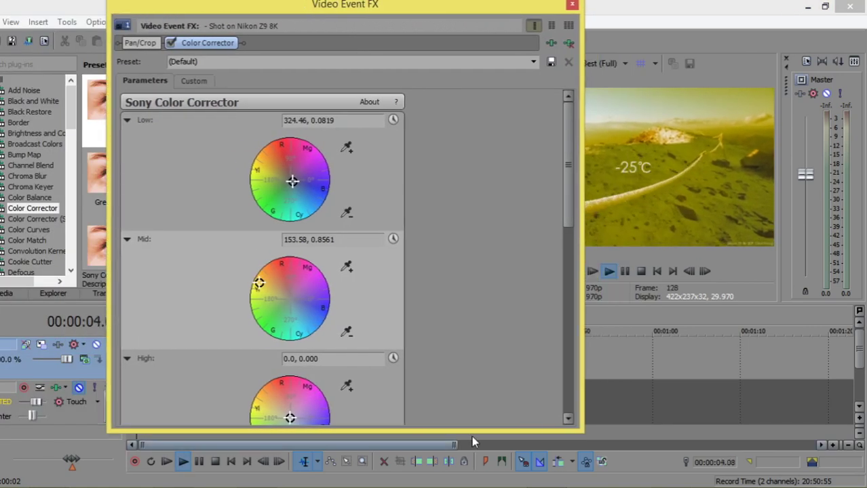
pyautogui.moveTo(447, 432); pyautogui.dragTo(257, 308)
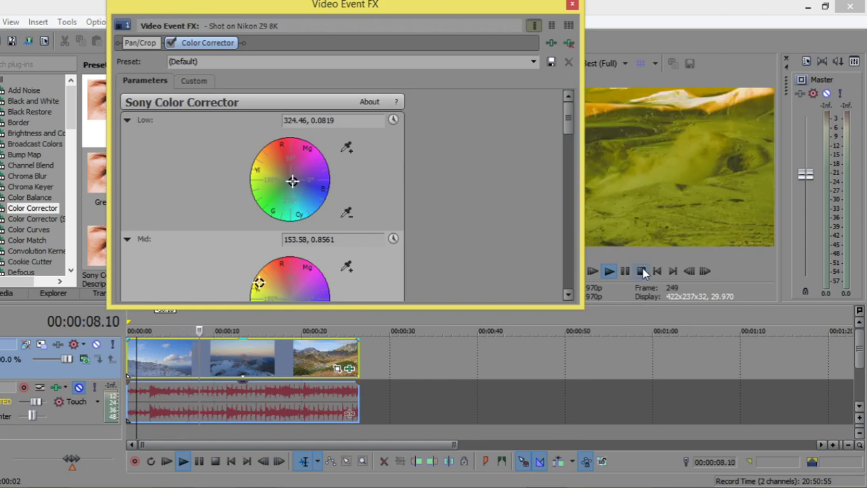
pyautogui.click(641, 271)
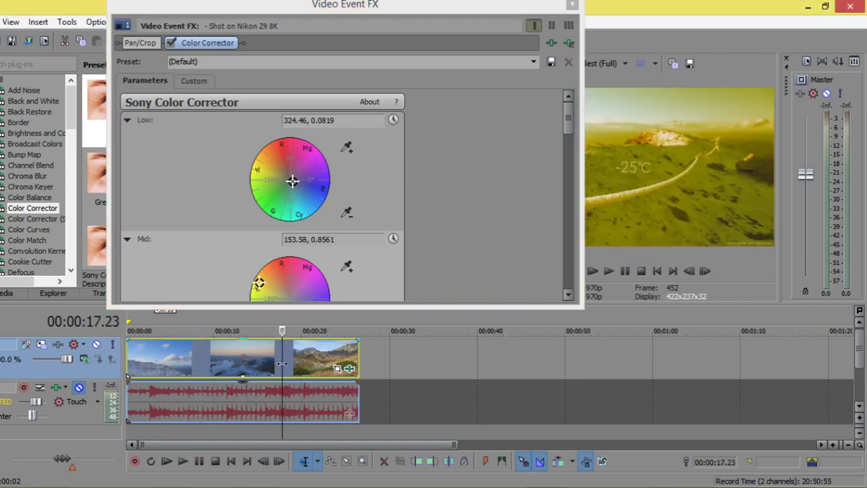
pyautogui.moveTo(136, 331); pyautogui.dragTo(284, 331)
# Pull the Mid wheel back toward centre to remove the yellow midtone cast.
pyautogui.moveTo(340, 8); pyautogui.dragTo(136, 77)
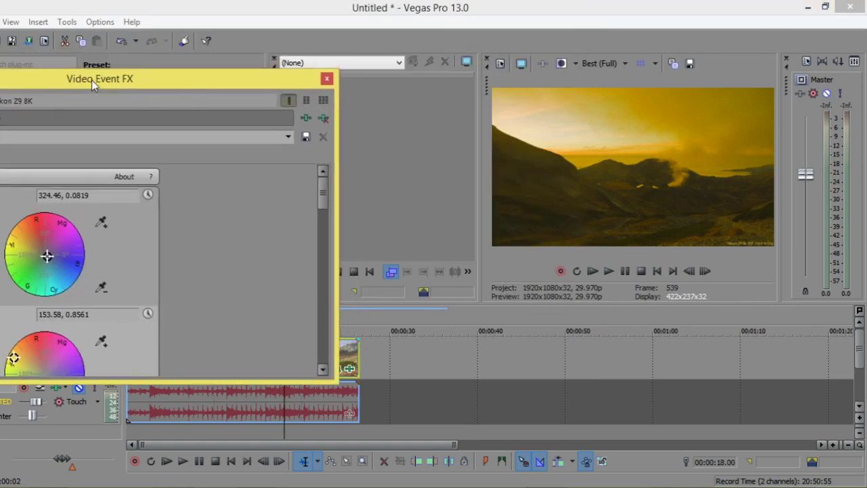
pyautogui.moveTo(365, 201); pyautogui.dragTo(364, 248)
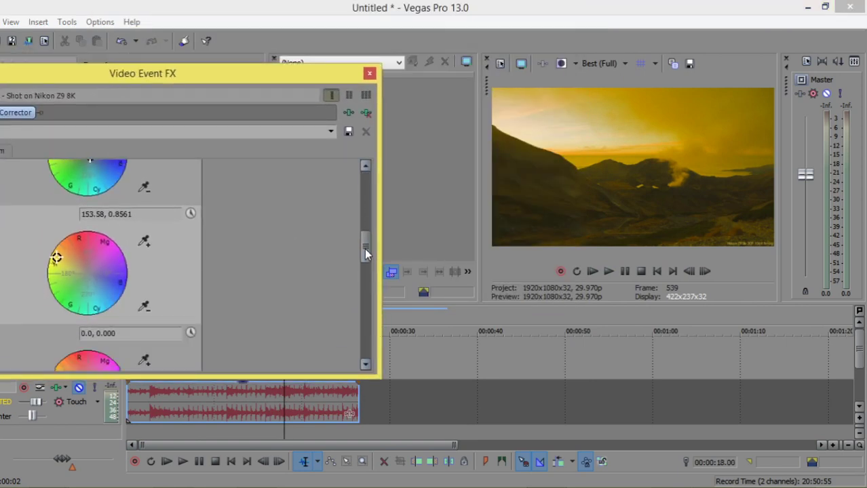
pyautogui.moveTo(81, 266)
pyautogui.mouseDown()
pyautogui.moveTo(72, 267)
pyautogui.moveTo(109, 290)
pyautogui.moveTo(106, 274)
pyautogui.moveTo(87, 265)
pyautogui.moveTo(124, 308)
pyautogui.moveTo(84, 269)
pyautogui.moveTo(103, 286)
pyautogui.moveTo(111, 252)
pyautogui.moveTo(120, 248)
pyautogui.moveTo(106, 293)
pyautogui.moveTo(64, 294)
pyautogui.moveTo(95, 276)
pyautogui.moveTo(109, 295)
pyautogui.moveTo(89, 271)
pyautogui.moveTo(112, 253)
pyautogui.moveTo(116, 300)
pyautogui.moveTo(88, 273)
pyautogui.mouseUp()
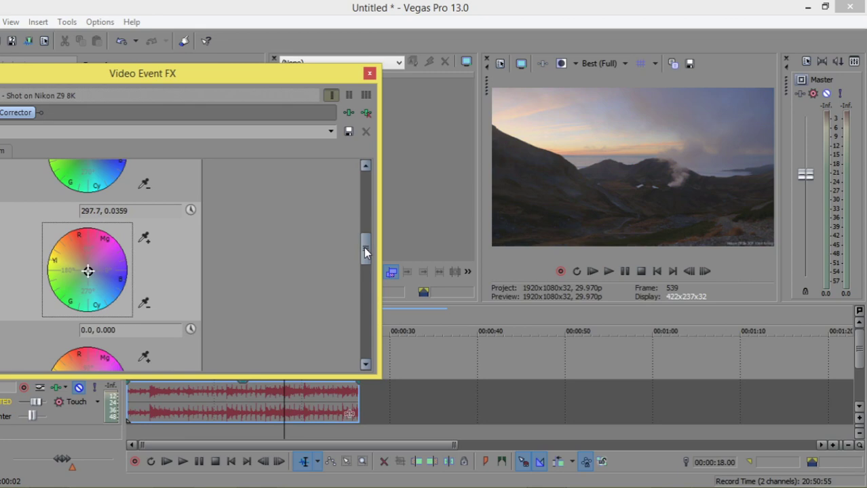
pyautogui.moveTo(365, 252)
pyautogui.mouseDown()
pyautogui.moveTo(361, 270)
pyautogui.moveTo(178, 319)
pyautogui.mouseUp()
# Try a magenta High wheel tint on the volcano shot, then return it near centre.
pyautogui.moveTo(88, 304)
pyautogui.mouseDown()
pyautogui.moveTo(105, 304)
pyautogui.moveTo(112, 319)
pyautogui.moveTo(50, 286)
pyautogui.moveTo(139, 301)
pyautogui.moveTo(93, 335)
pyautogui.moveTo(52, 320)
pyautogui.moveTo(85, 295)
pyautogui.moveTo(93, 304)
pyautogui.moveTo(101, 276)
pyautogui.mouseUp()
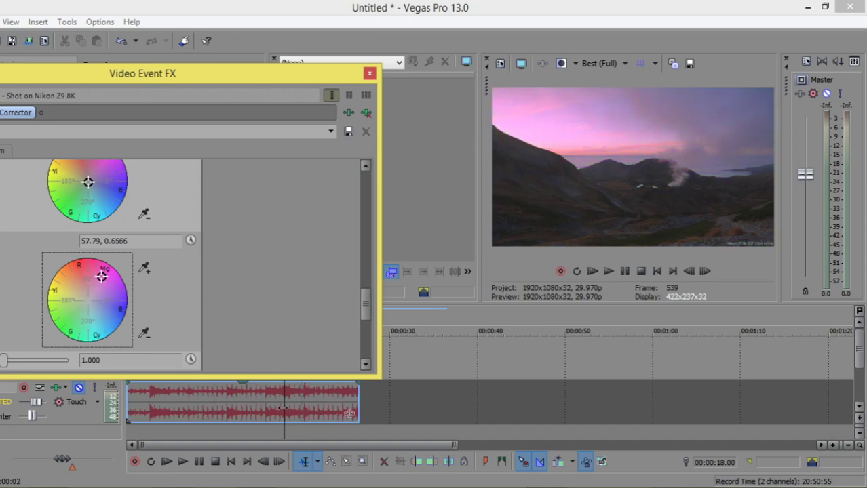
pyautogui.press('space')
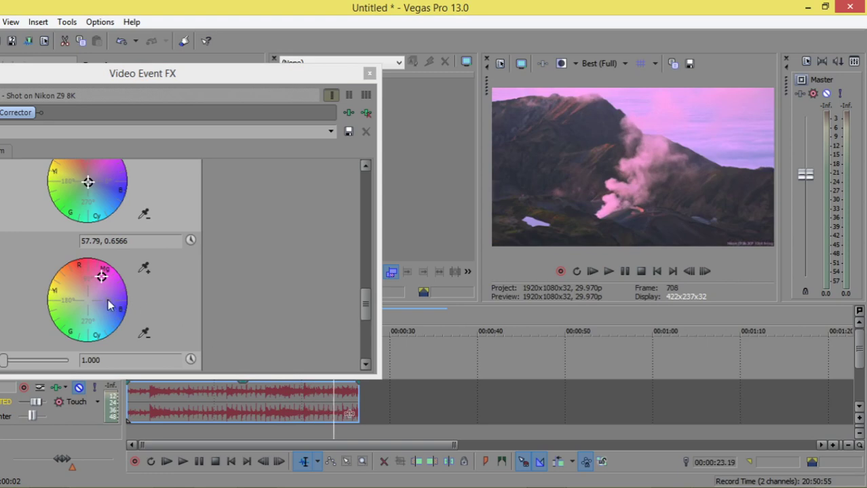
pyautogui.moveTo(101, 276)
pyautogui.mouseDown()
pyautogui.moveTo(118, 309)
pyautogui.moveTo(101, 321)
pyautogui.moveTo(57, 326)
pyautogui.moveTo(51, 292)
pyautogui.moveTo(88, 304)
pyautogui.mouseUp()
pyautogui.moveTo(366, 305); pyautogui.dragTo(360, 204)
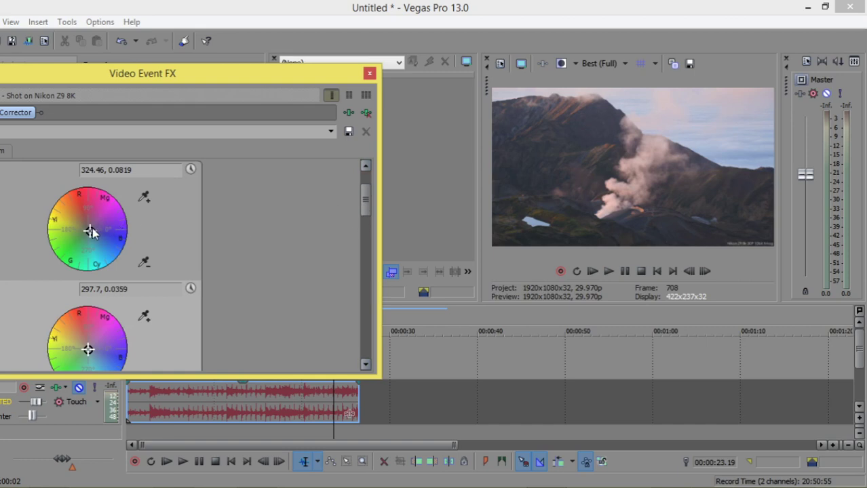
# Nudge the Low wheel toward yellow and shift the Mid colour balance toward purple.
pyautogui.moveTo(93, 233); pyautogui.dragTo(82, 229)
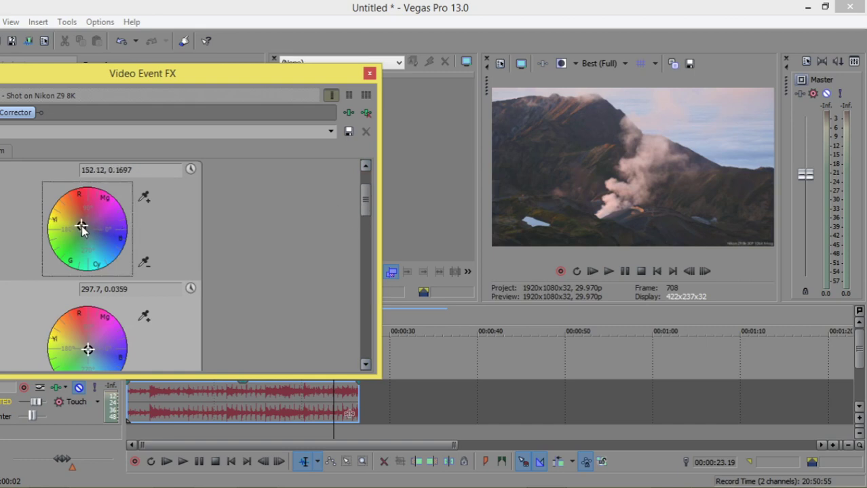
pyautogui.moveTo(366, 206); pyautogui.dragTo(366, 243)
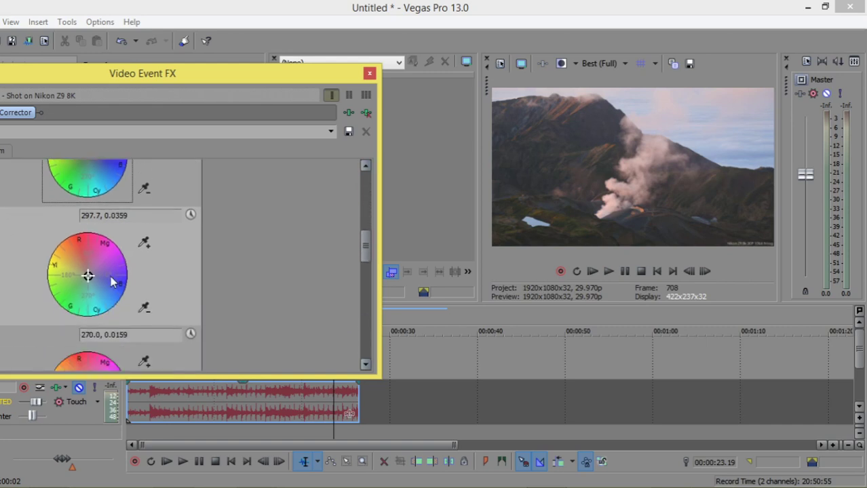
pyautogui.moveTo(88, 278)
pyautogui.mouseDown()
pyautogui.moveTo(118, 281)
pyautogui.moveTo(116, 258)
pyautogui.moveTo(110, 285)
pyautogui.moveTo(74, 285)
pyautogui.moveTo(86, 277)
pyautogui.moveTo(97, 283)
pyautogui.mouseUp()
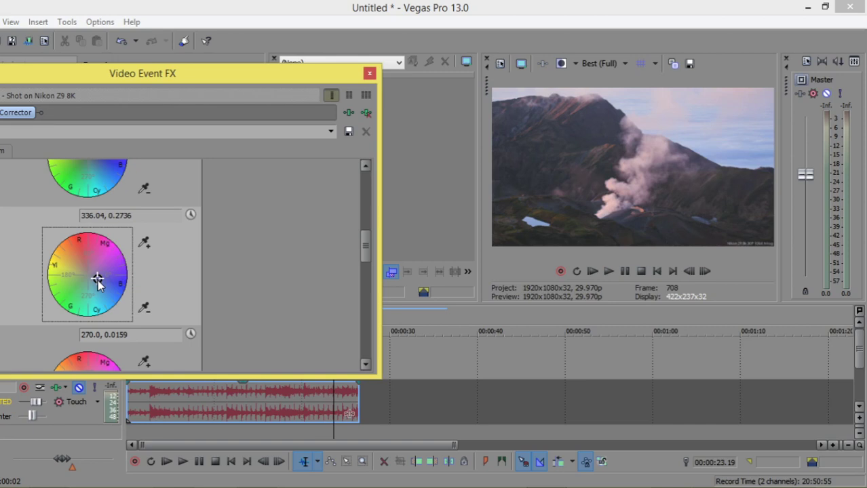
# Shift the High colour balance off neutral for a cooler tint, then jump back near the start.
pyautogui.moveTo(365, 247)
pyautogui.mouseDown()
pyautogui.moveTo(362, 313)
pyautogui.moveTo(319, 316)
pyautogui.mouseUp()
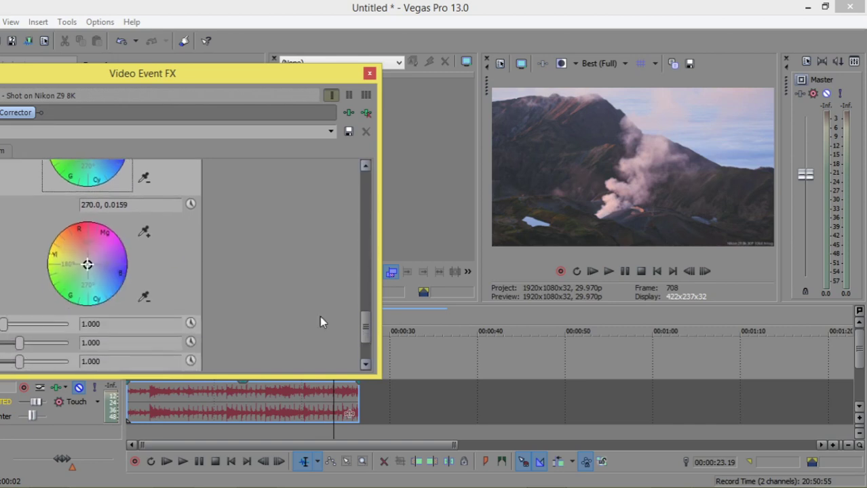
pyautogui.moveTo(90, 269)
pyautogui.mouseDown()
pyautogui.moveTo(111, 290)
pyautogui.moveTo(89, 265)
pyautogui.moveTo(89, 276)
pyautogui.mouseUp()
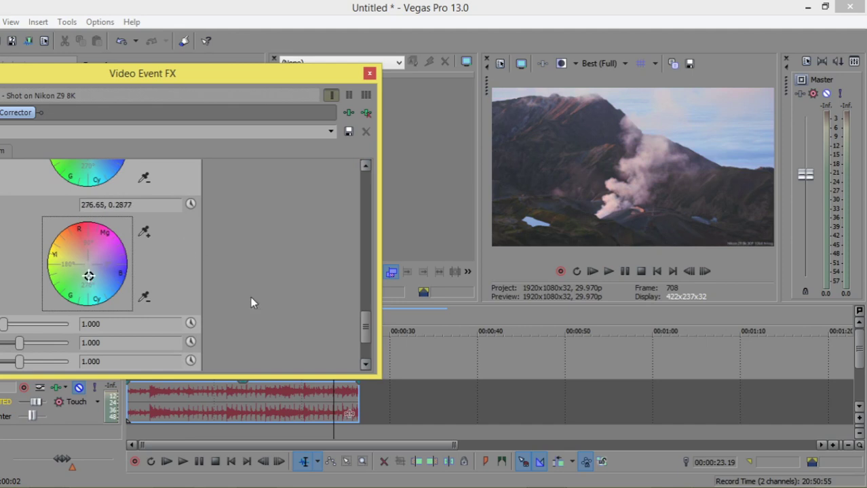
pyautogui.click(155, 417)
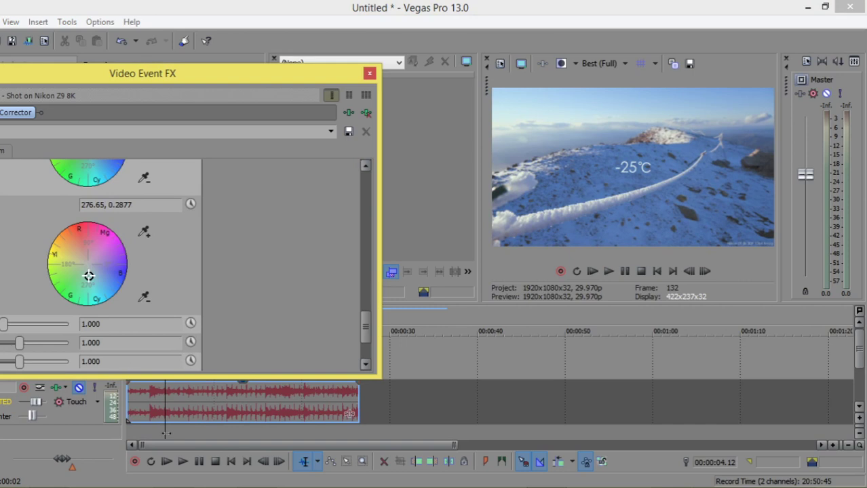
# Lower saturation to 0.939 and gamma to 0.966, and raise the offset to 12.095.
pyautogui.moveTo(165, 433); pyautogui.dragTo(267, 438)
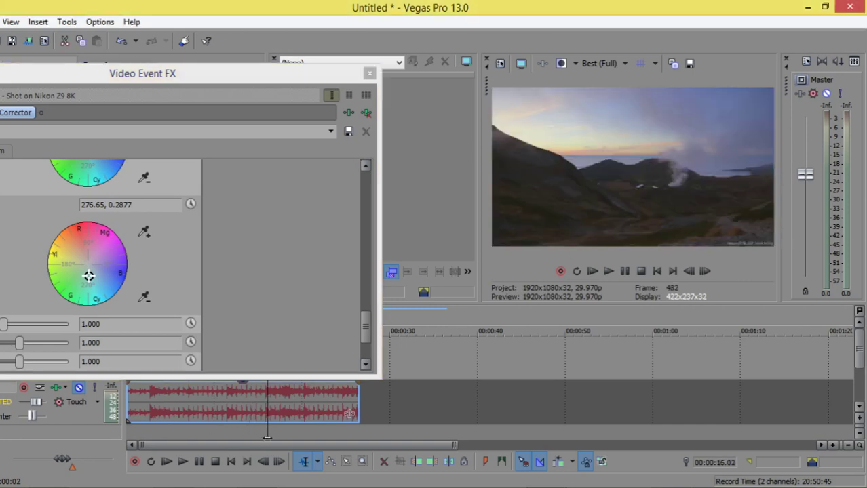
pyautogui.moveTo(207, 75)
pyautogui.mouseDown()
pyautogui.moveTo(222, 44)
pyautogui.moveTo(249, 42)
pyautogui.mouseUp()
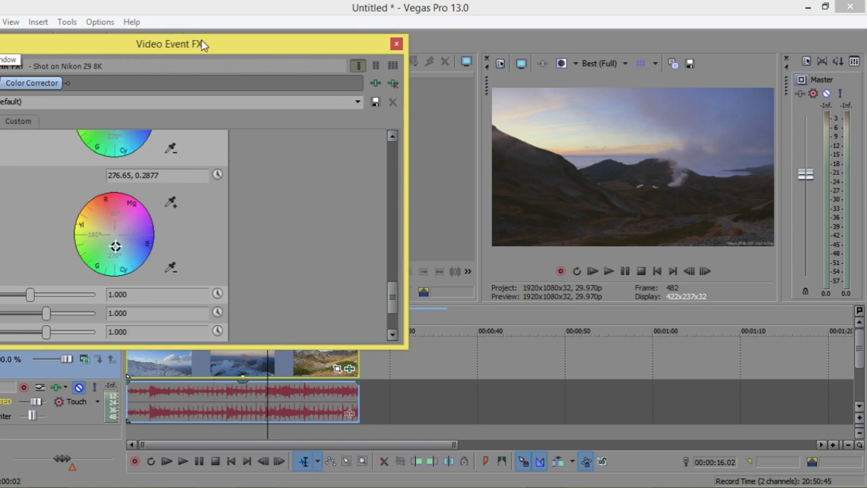
pyautogui.moveTo(65, 296)
pyautogui.mouseDown()
pyautogui.moveTo(47, 293)
pyautogui.moveTo(79, 294)
pyautogui.moveTo(72, 297)
pyautogui.moveTo(87, 313)
pyautogui.moveTo(70, 313)
pyautogui.moveTo(74, 297)
pyautogui.moveTo(60, 299)
pyautogui.moveTo(66, 313)
pyautogui.moveTo(79, 316)
pyautogui.mouseUp()
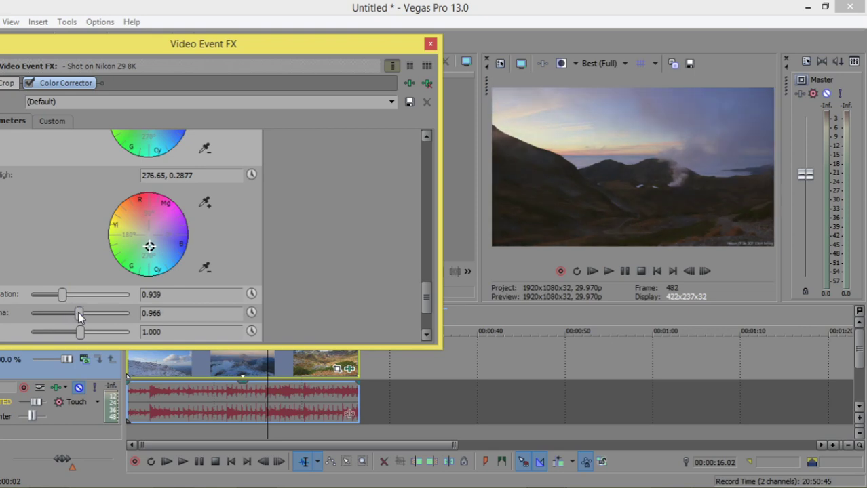
pyautogui.click(426, 332)
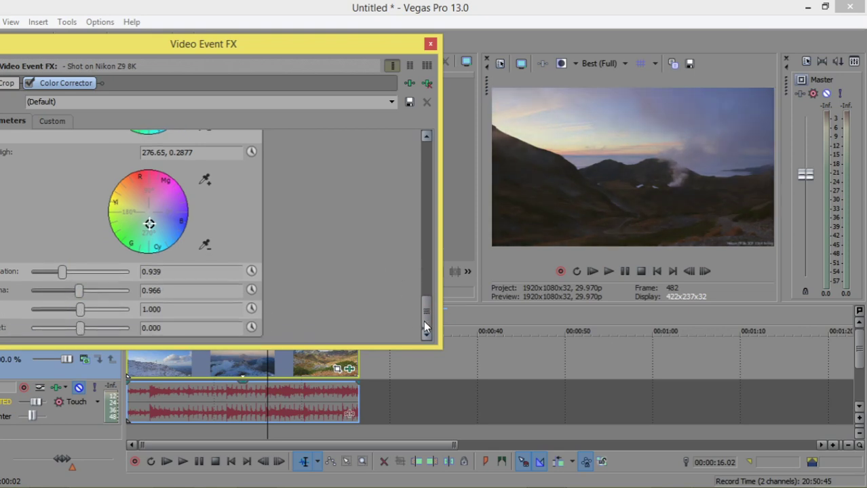
pyautogui.moveTo(80, 328)
pyautogui.mouseDown()
pyautogui.moveTo(101, 329)
pyautogui.moveTo(65, 329)
pyautogui.moveTo(113, 335)
pyautogui.moveTo(83, 331)
pyautogui.mouseUp()
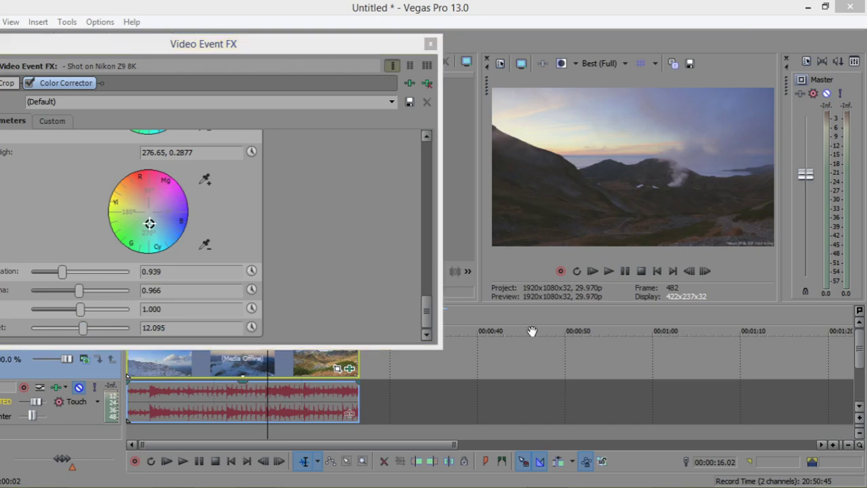
# Try the Red Midtones and Green Midtones Color Corrector presets.
pyautogui.moveTo(424, 307); pyautogui.dragTo(446, 170)
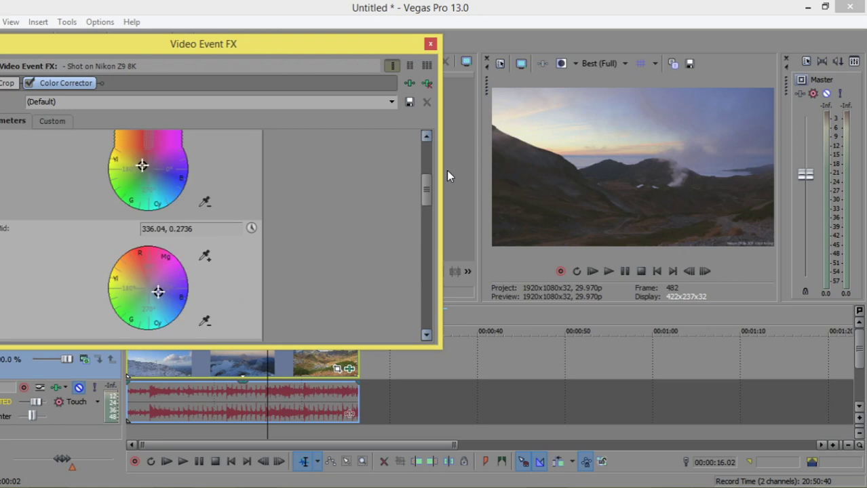
pyautogui.click(387, 103)
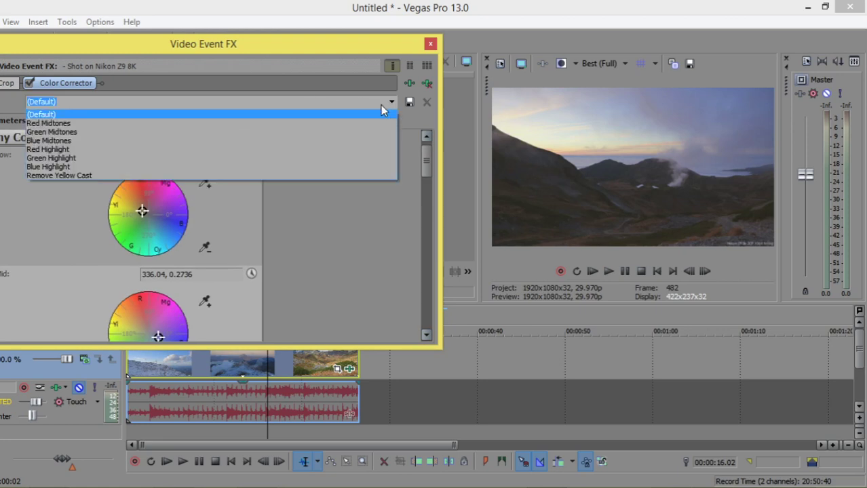
pyautogui.click(353, 125)
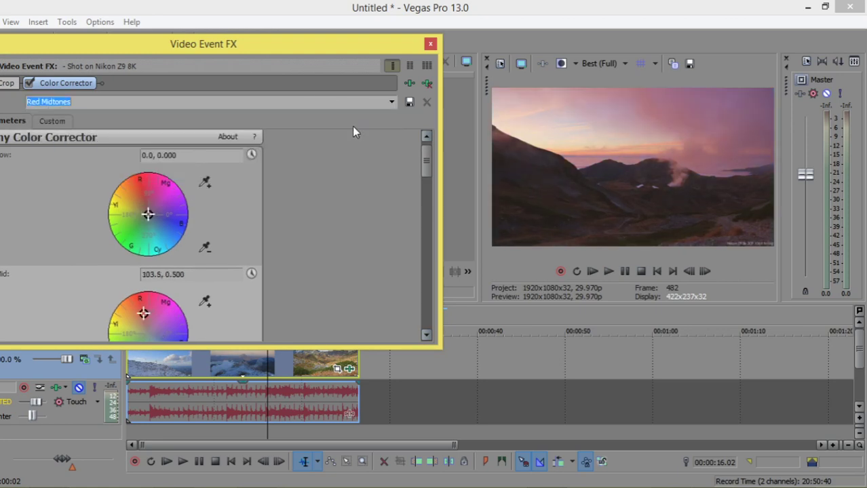
pyautogui.click(388, 101)
pyautogui.click(299, 134)
# Try the Red Highlight preset, then settle on Remove Yellow Cast.
pyautogui.click(392, 102)
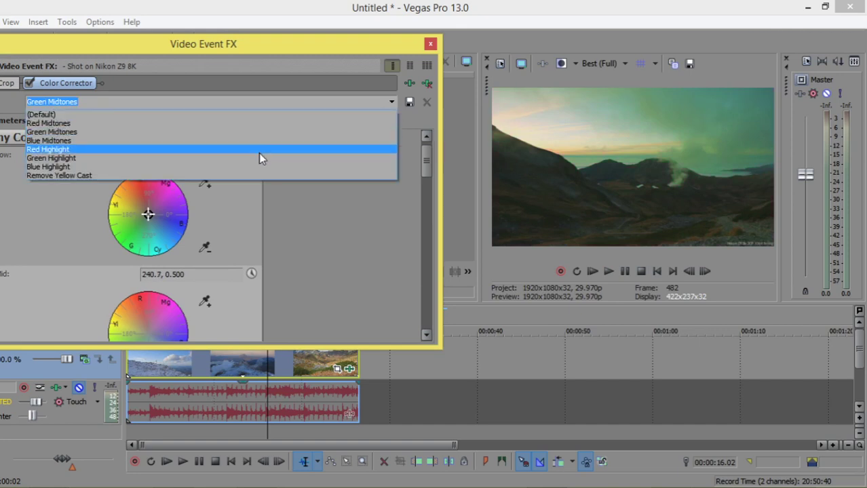
pyautogui.click(258, 150)
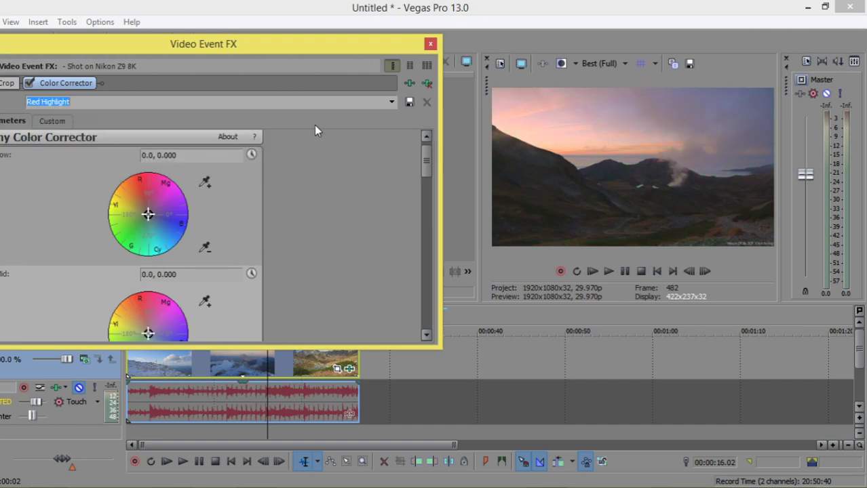
pyautogui.click(38, 82)
pyautogui.click(385, 101)
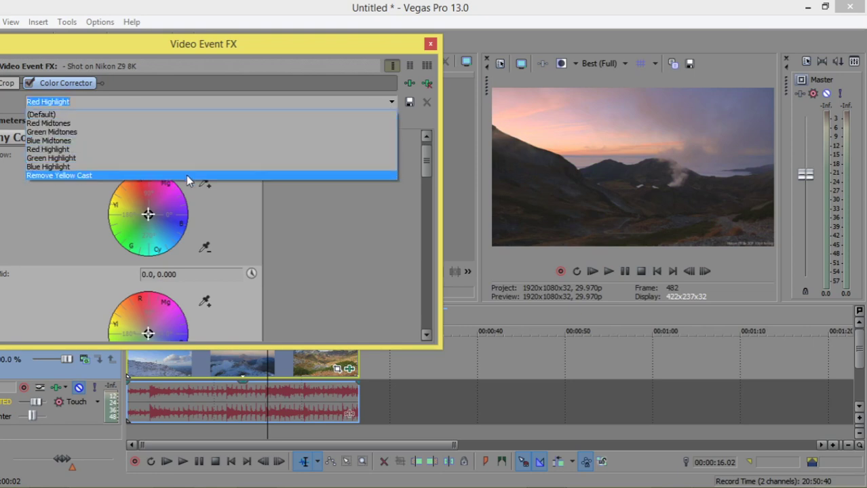
pyautogui.click(177, 175)
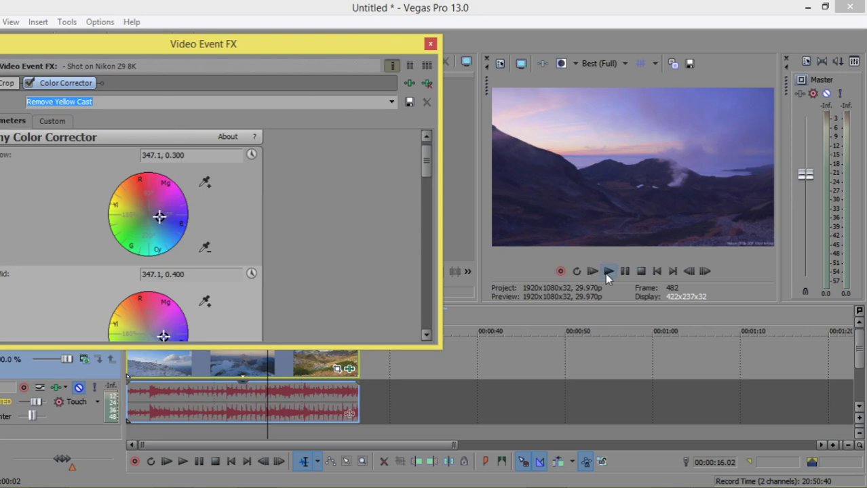
# Play the clips to review the correction, then return the playhead near the start.
pyautogui.click(608, 270)
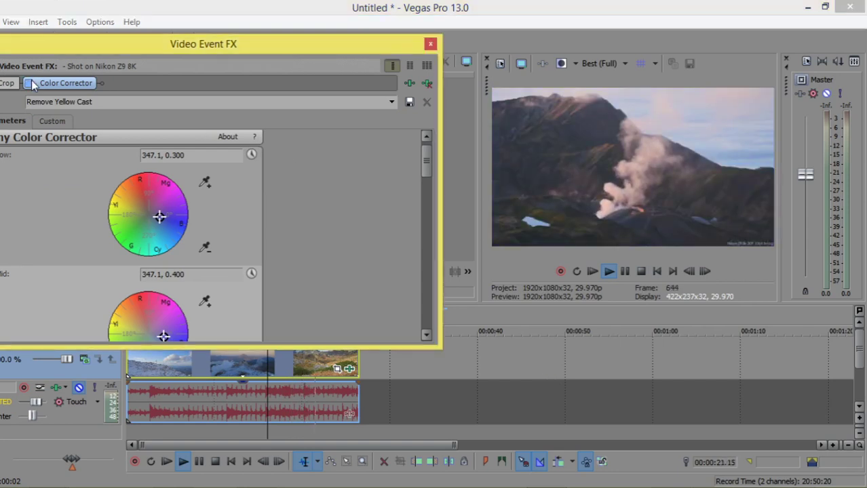
pyautogui.click(32, 80)
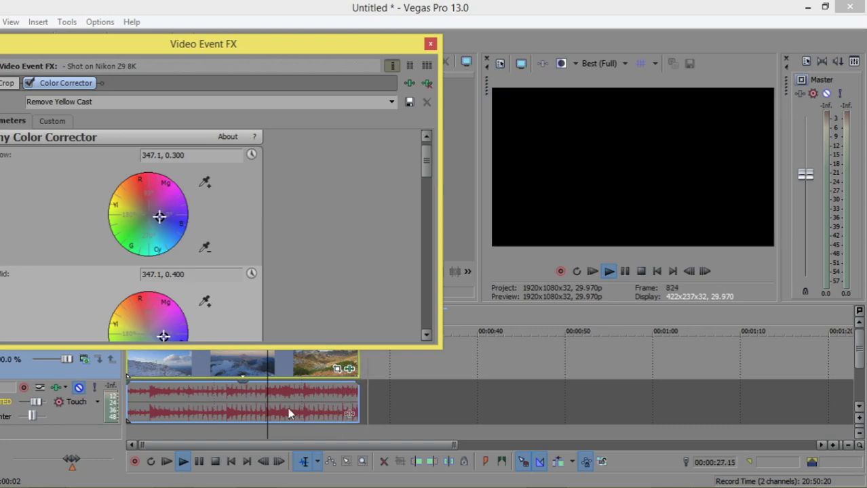
pyautogui.click(209, 407)
pyautogui.click(152, 405)
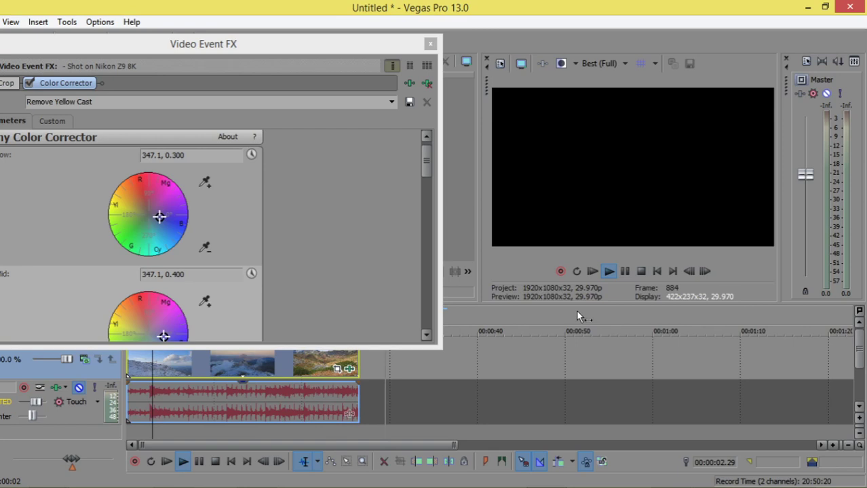
# Play from the beginning while toggling the Color Corrector off and back on to compare.
pyautogui.click(609, 270)
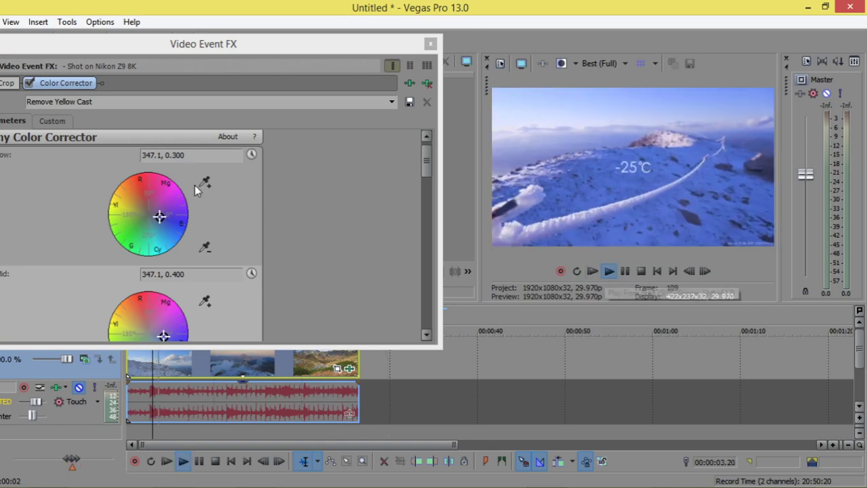
pyautogui.click(29, 83)
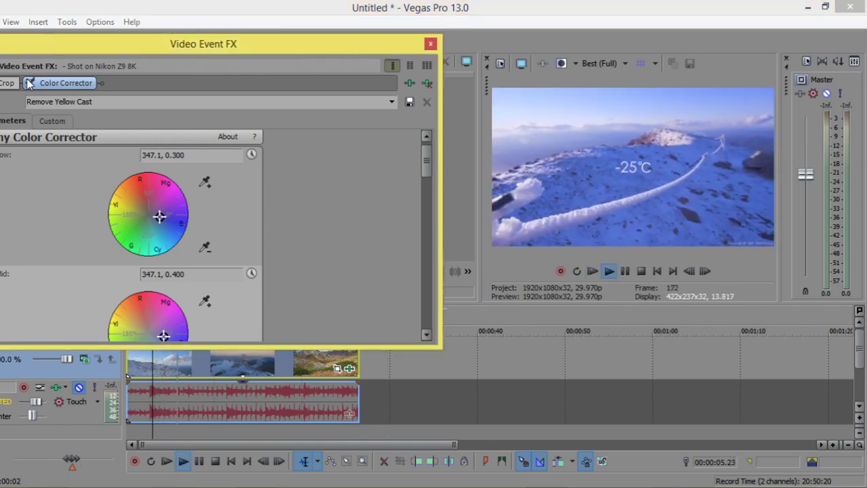
pyautogui.click(29, 83)
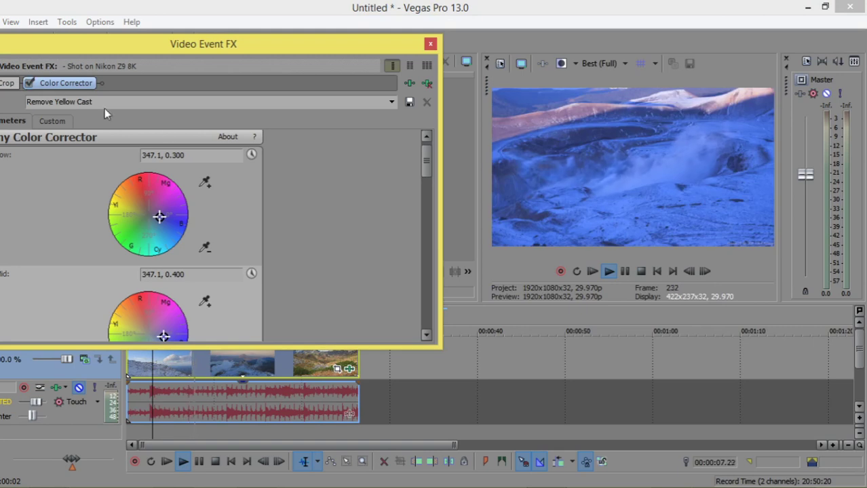